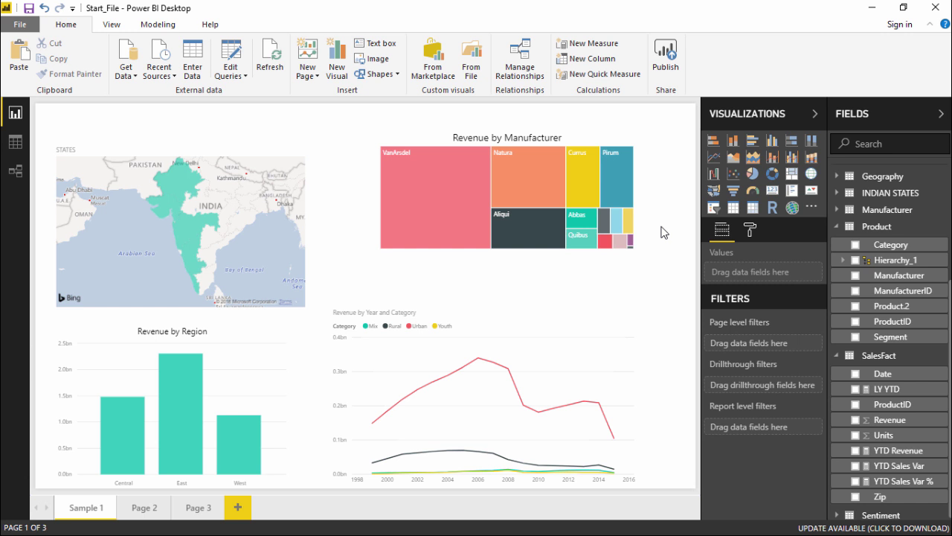
Select the Revenue by Manufacturer treemap to reveal its Manufacturer group and Revenue values.
{"action": "left_click", "coordinate": [750, 232]}
{"action": "mouse_move", "coordinate": [484, 372]}
{"action": "mouse_move", "coordinate": [483, 390]}
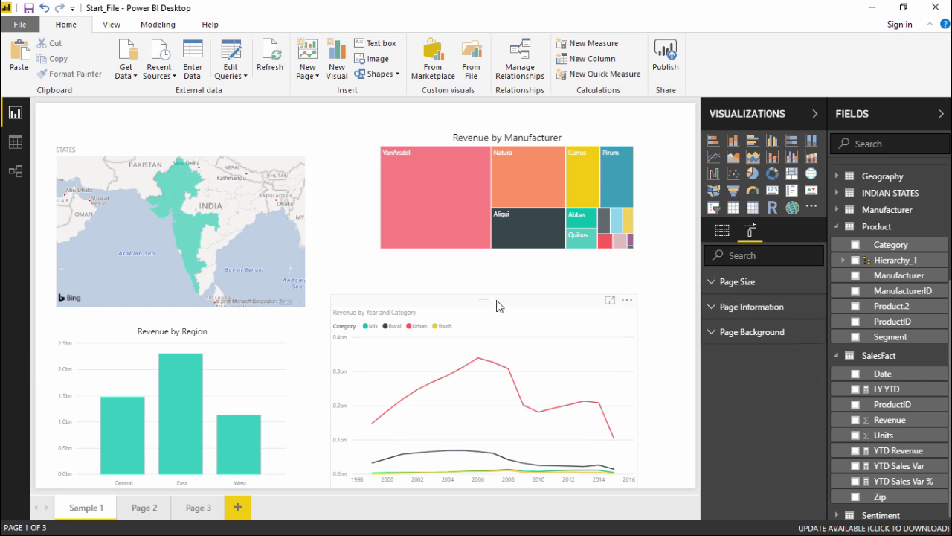
{"action": "left_click", "coordinate": [468, 249]}
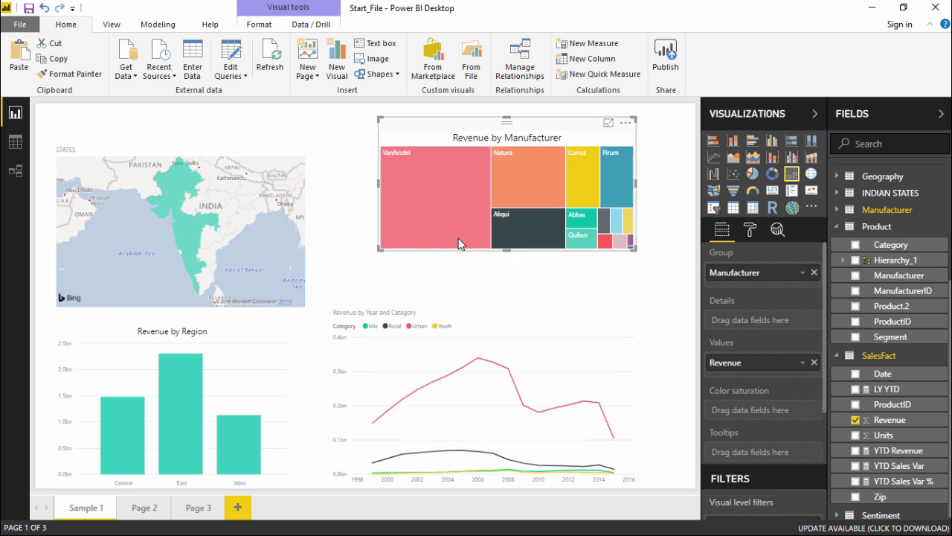
{"action": "left_click", "coordinate": [145, 507]}
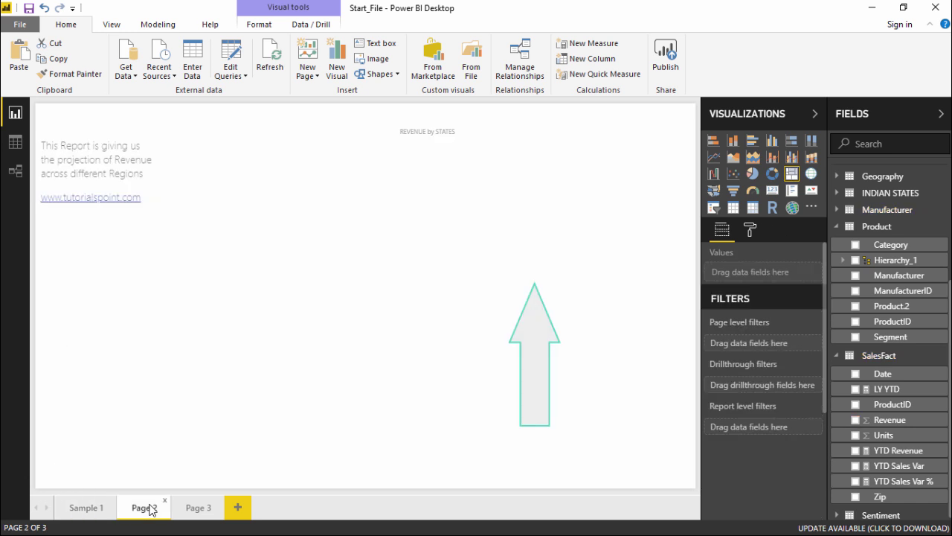
{"action": "left_click", "coordinate": [199, 506]}
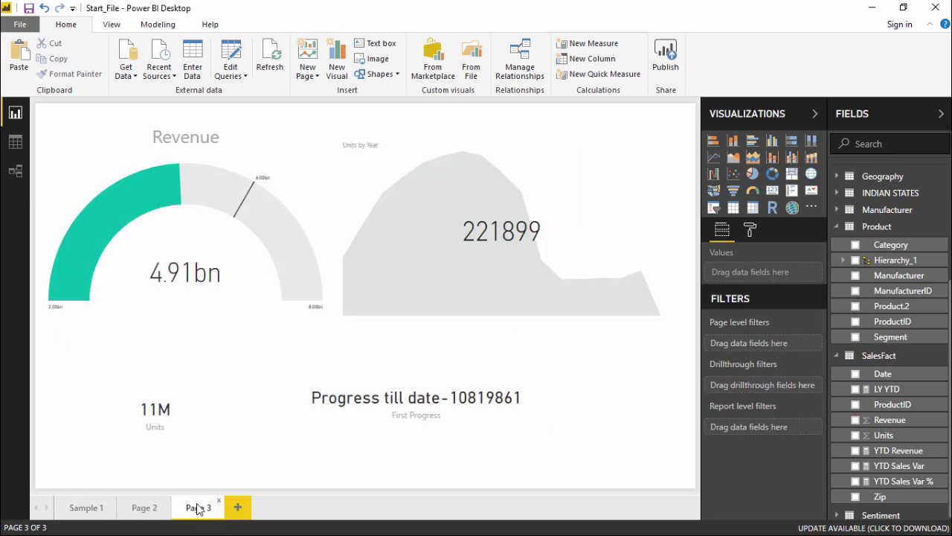
{"action": "left_click", "coordinate": [91, 507]}
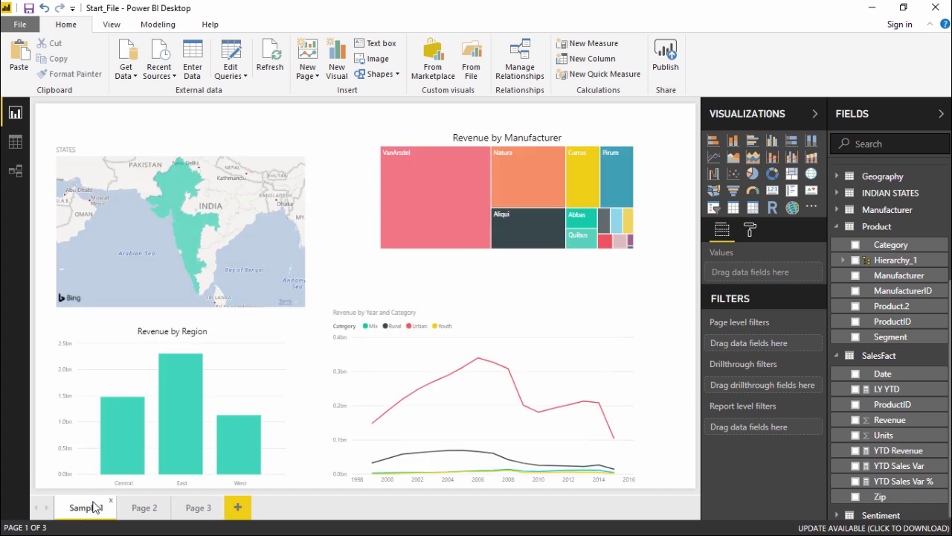
Duplicate the Sample 1 page, creating a new 'Duplicate of Sample 1' page.
{"action": "right_click", "coordinate": [93, 508]}
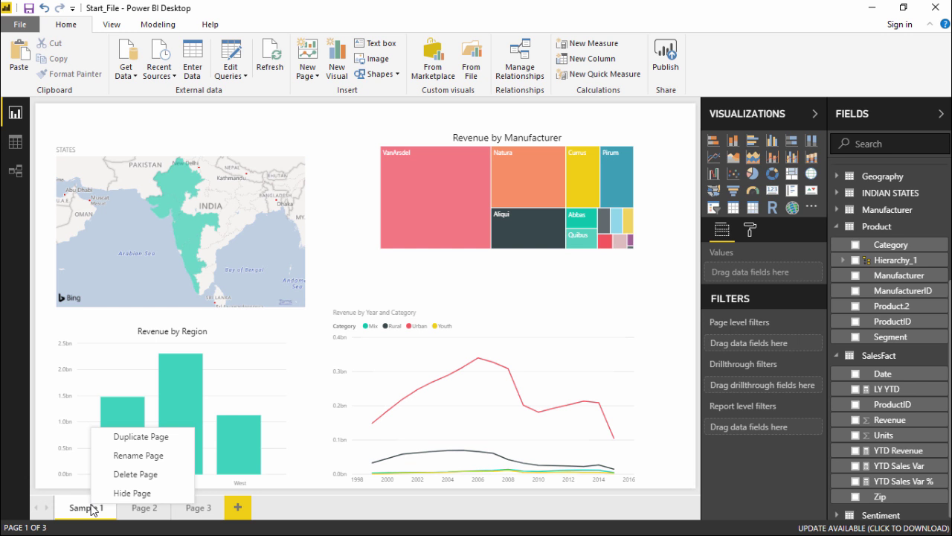
{"action": "left_click", "coordinate": [151, 436]}
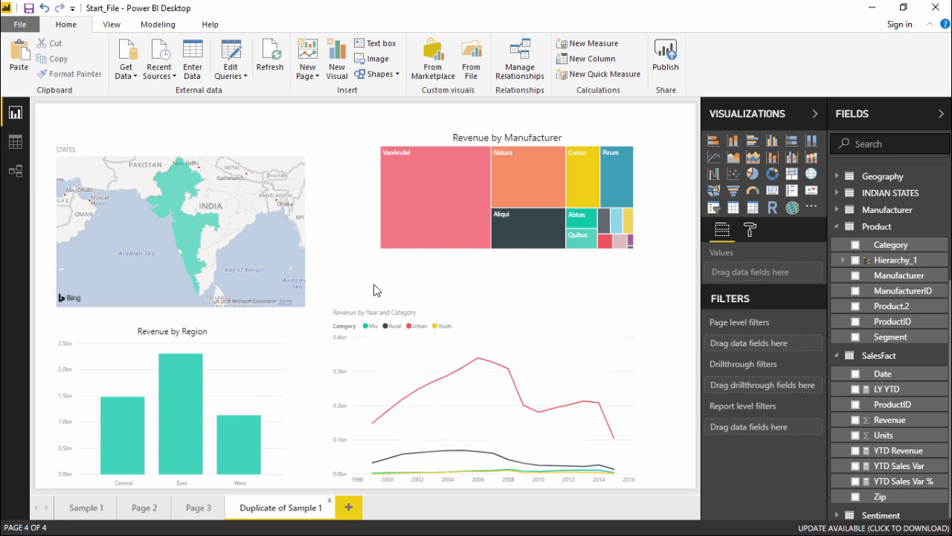
{"action": "mouse_move", "coordinate": [507, 194]}
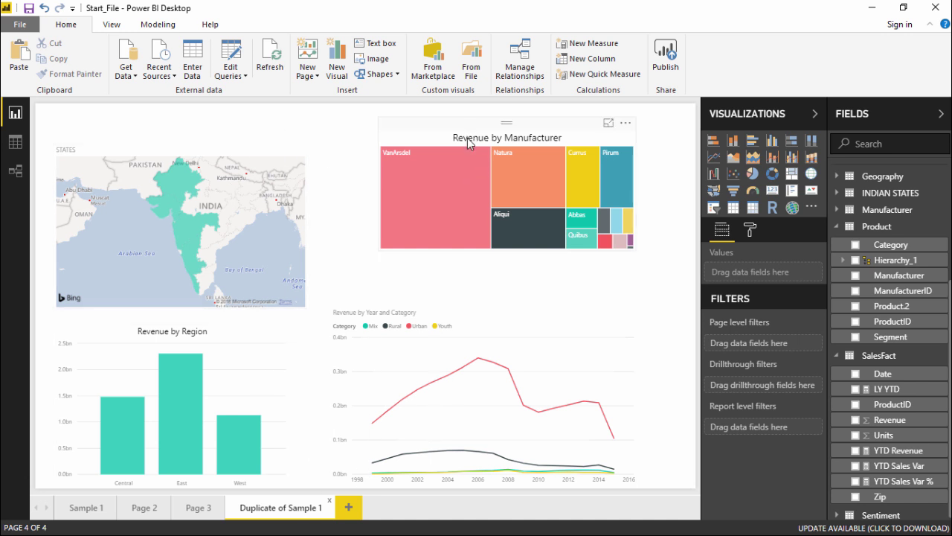
Replace Revenue with Units in the Revenue by Region bar chart and the Manufacturer treemap.
{"action": "left_click", "coordinate": [469, 142]}
{"action": "left_click", "coordinate": [281, 348]}
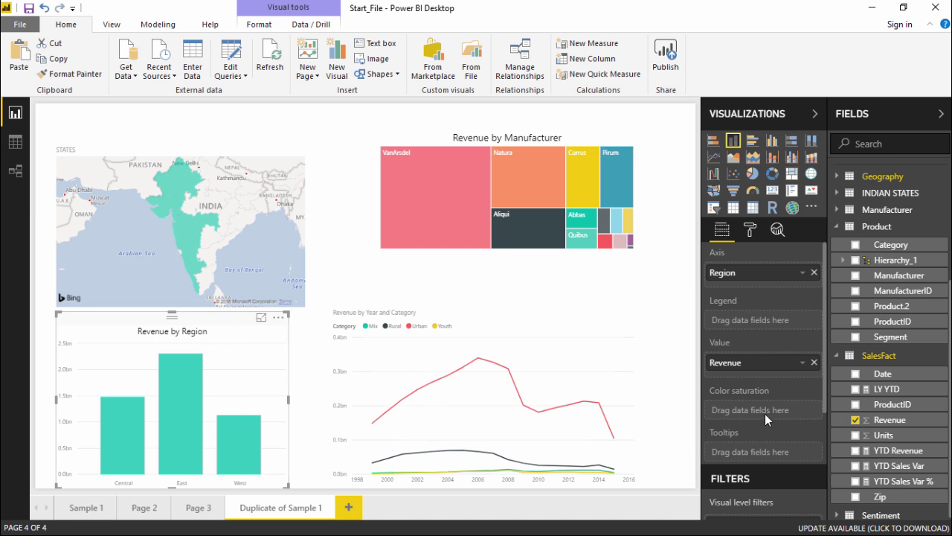
{"action": "left_click", "coordinate": [855, 420]}
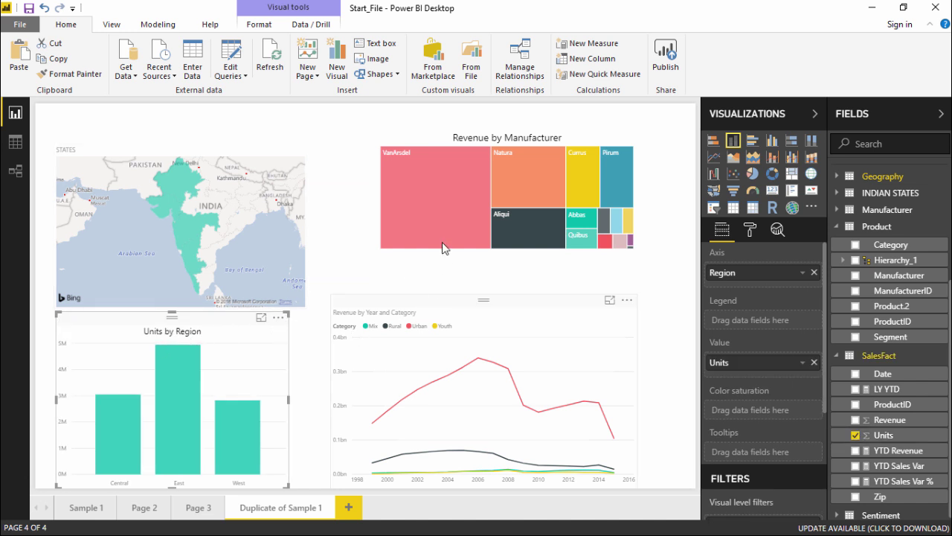
{"action": "left_click", "coordinate": [504, 208]}
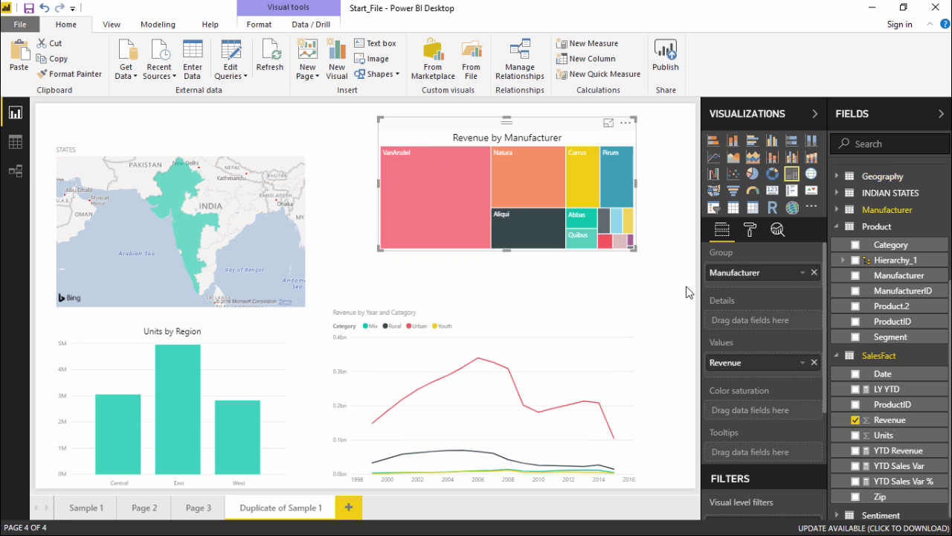
{"action": "left_click", "coordinate": [855, 420]}
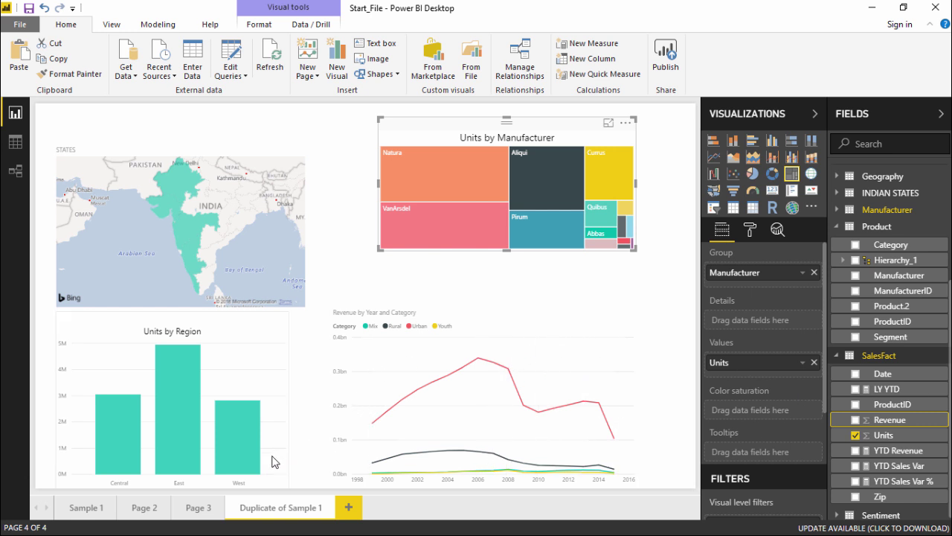
{"action": "mouse_move", "coordinate": [282, 507]}
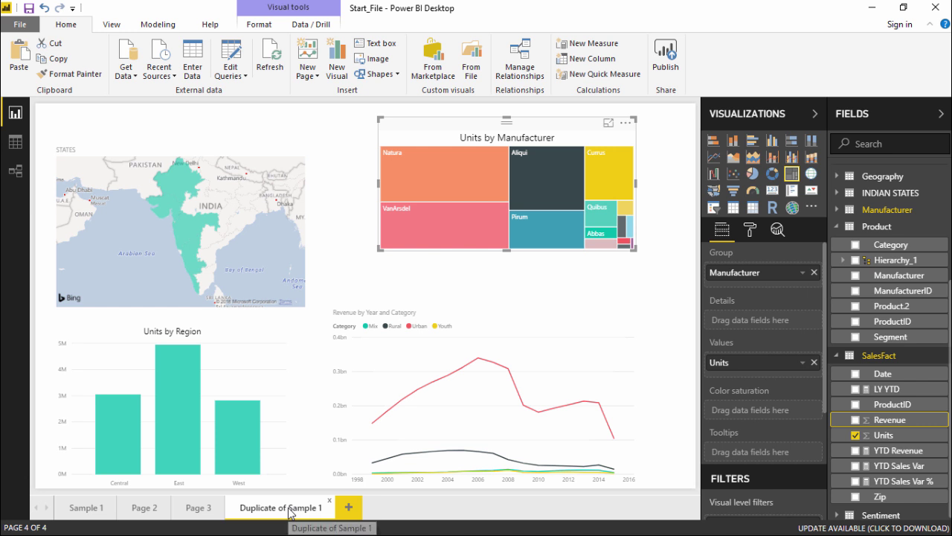
Rename the 'Duplicate of Sample 1' page to 'Sample 2'.
{"action": "right_click", "coordinate": [290, 512]}
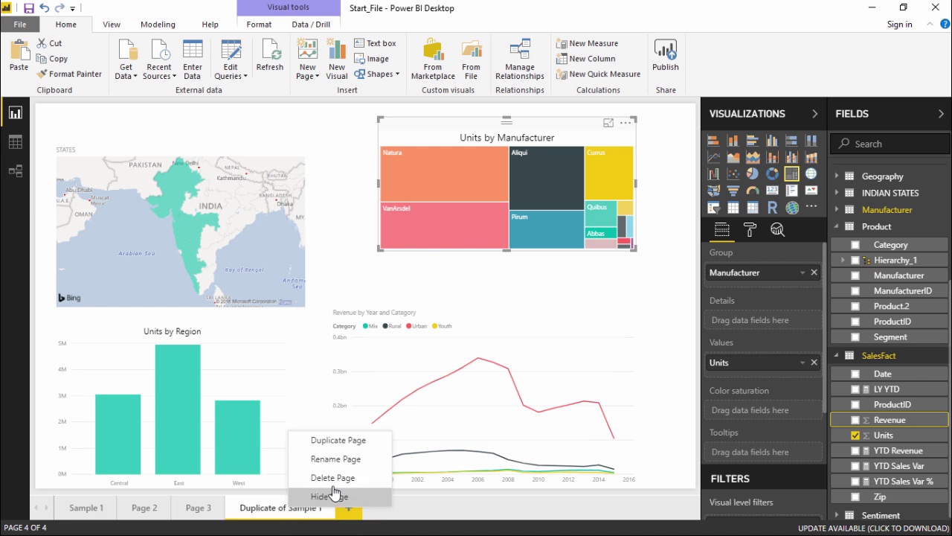
{"action": "left_click", "coordinate": [335, 458]}
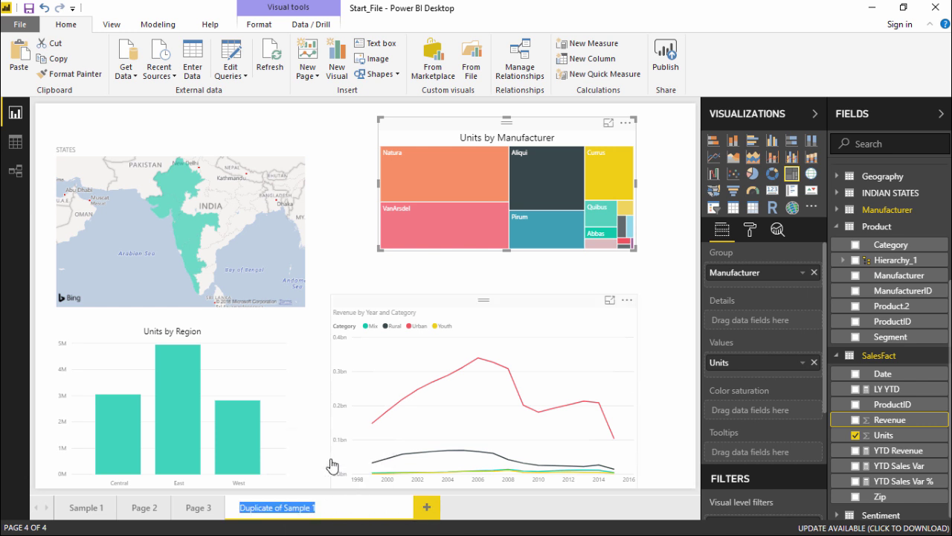
{"action": "key", "text": "Home"}
{"action": "key", "text": "ctrl+shift+Right"}
{"action": "key", "text": "ctrl+shift+Right"}
{"action": "key", "text": "Delete"}
{"action": "key", "text": "End"}
{"action": "key", "text": "BackSpace"}
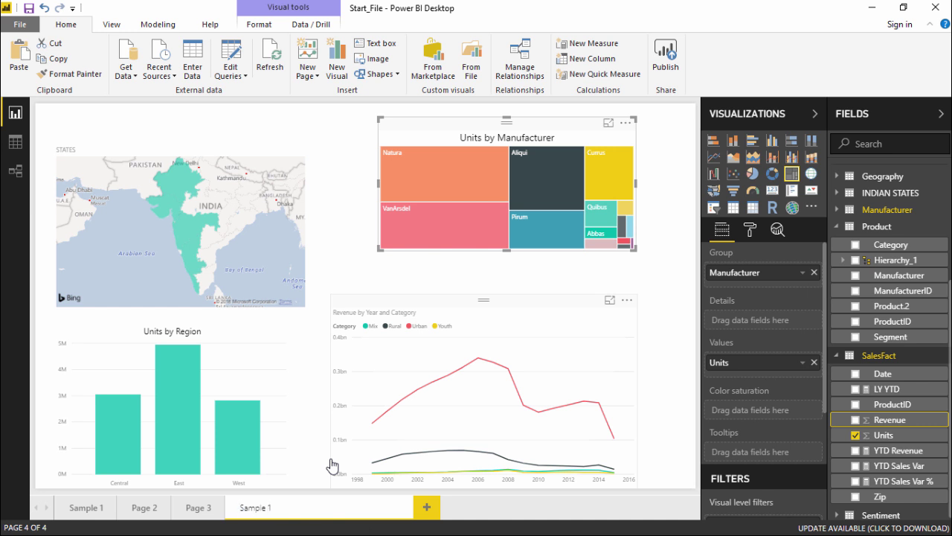
{"action": "type", "text": "2"}
{"action": "key", "text": "Return"}
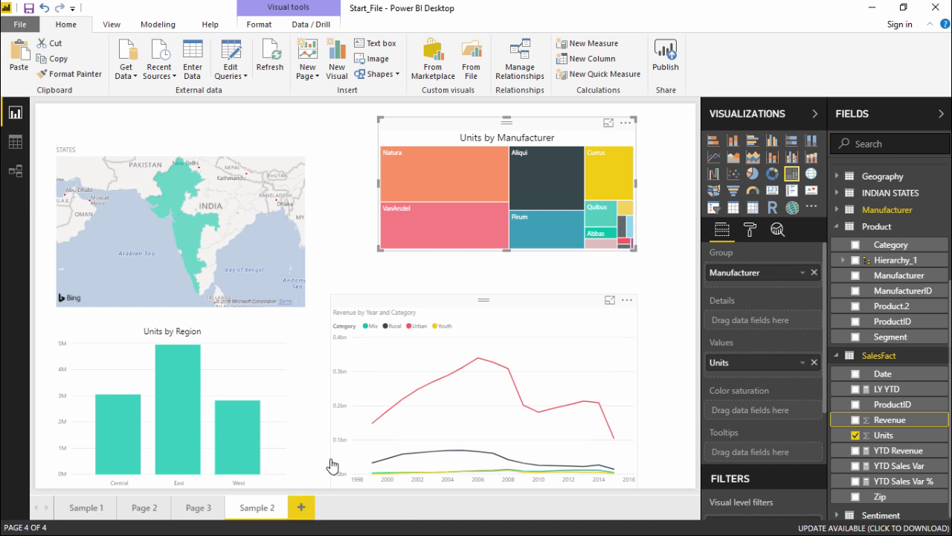